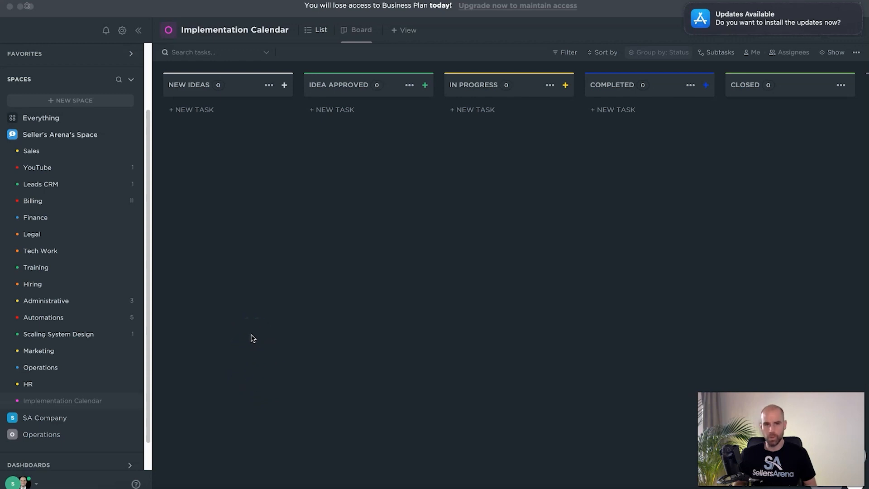
- Add a task named "PPC Automation Course" to the New Ideas column of the Implementation Calendar board
{"action": "left_click", "coordinate": [686, 7]}
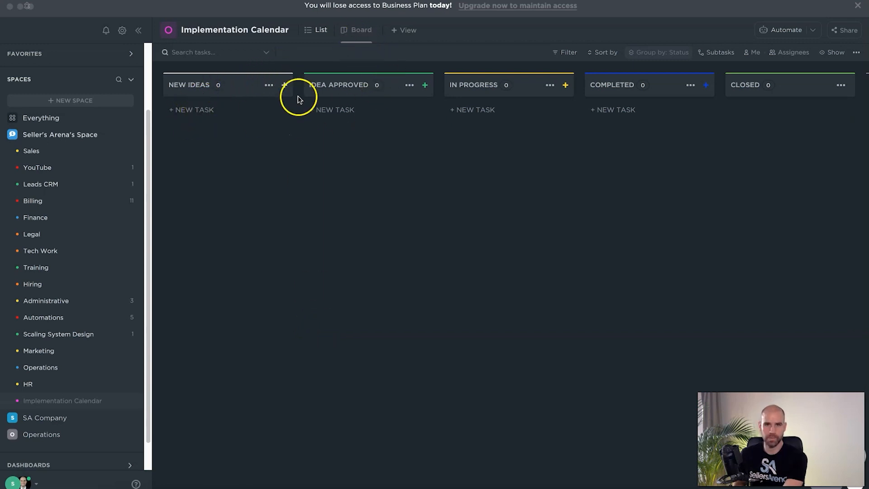
{"action": "left_click", "coordinate": [193, 112]}
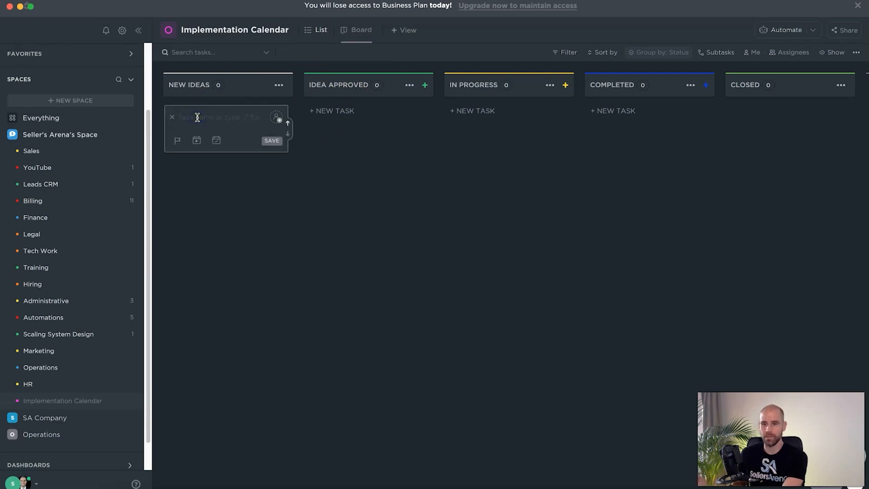
{"action": "left_click", "coordinate": [191, 118]}
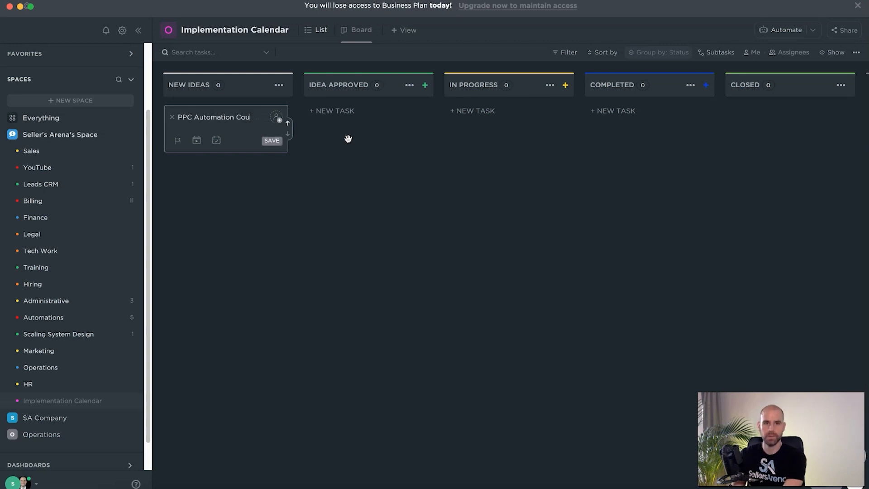
{"action": "left_click", "coordinate": [272, 140]}
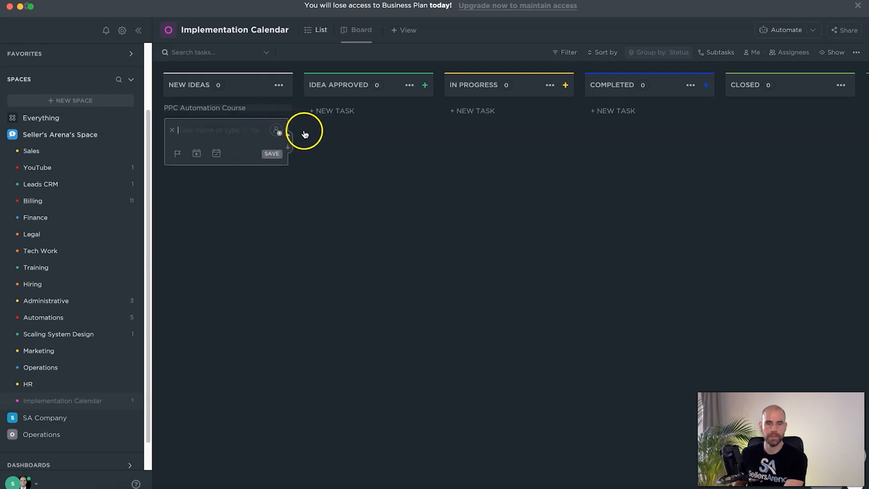
{"action": "left_click", "coordinate": [265, 121]}
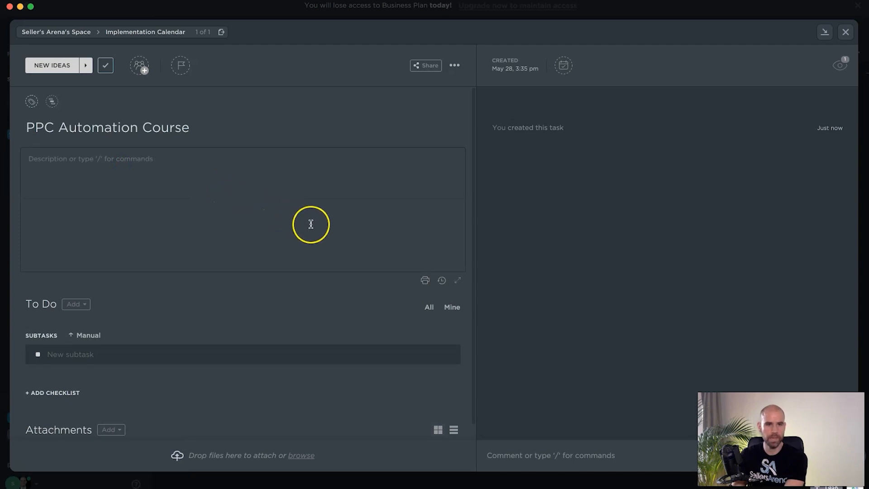
{"action": "left_click", "coordinate": [315, 225]}
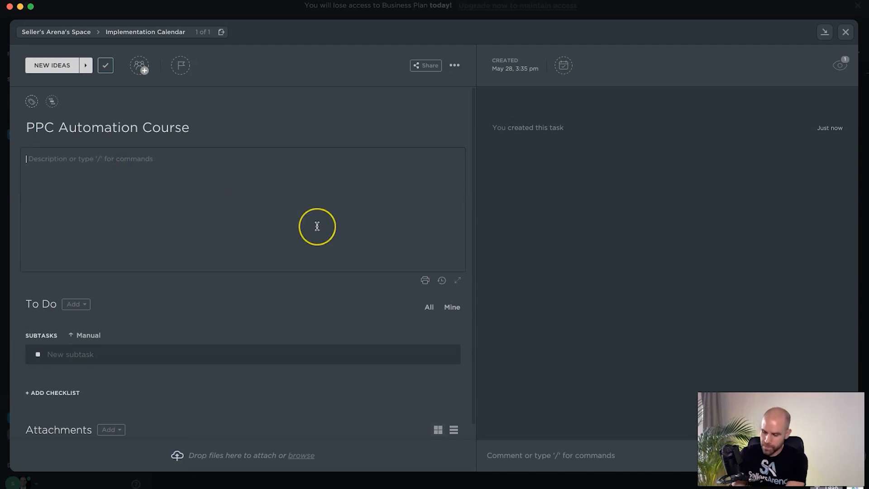
{"action": "type", "text": "www.automation.com"}
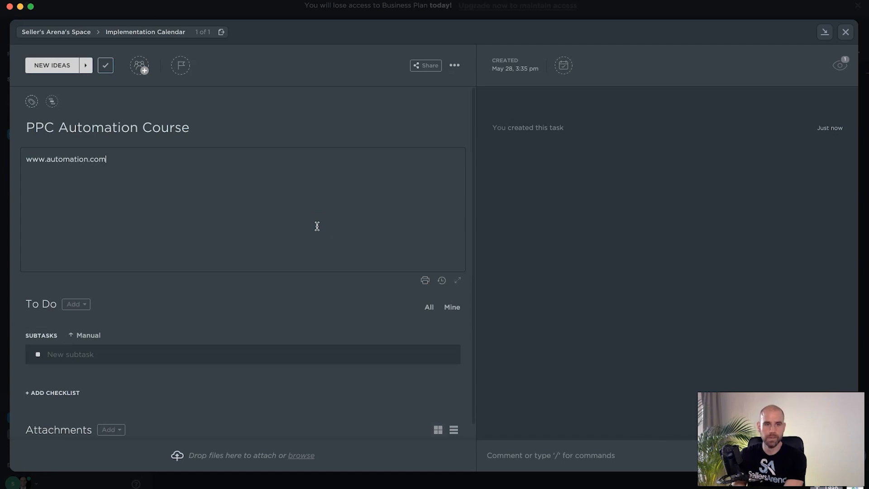
{"action": "key", "text": "Return"}
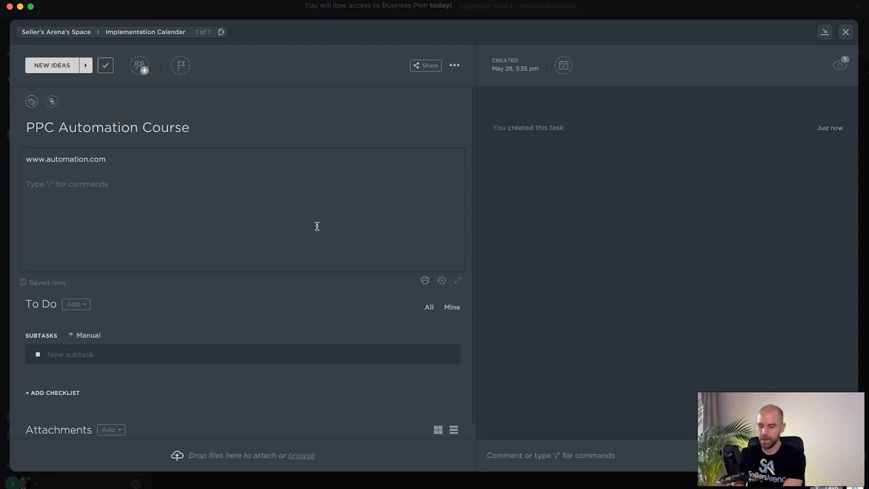
{"action": "type", "text": "Descr"}
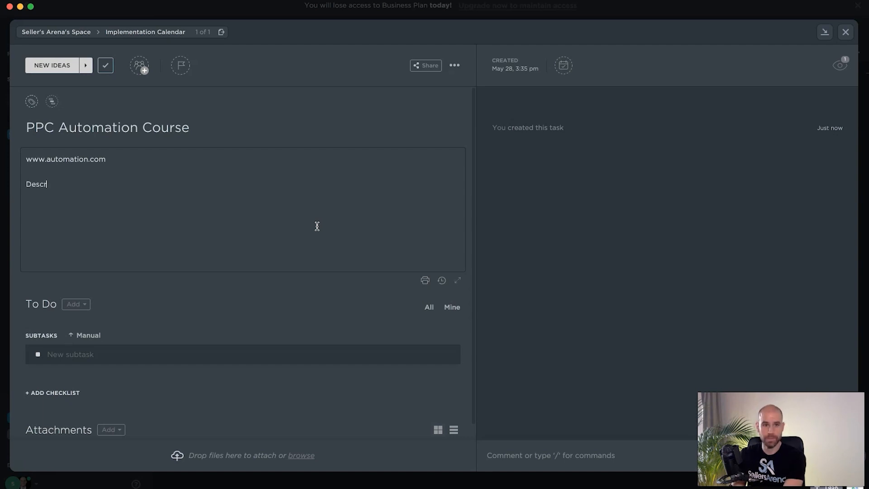
{"action": "type", "text": "iption aobut"}
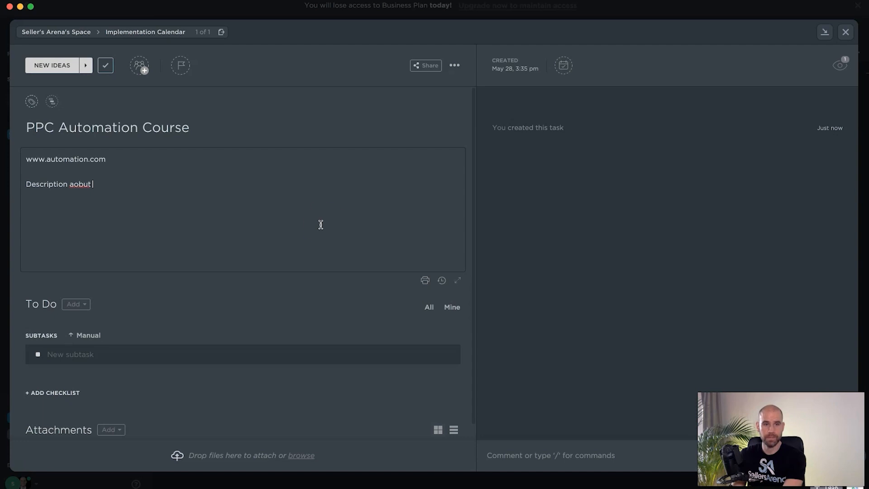
{"action": "key", "text": "BackSpace"}
{"action": "key", "text": "BackSpace"}
{"action": "key", "text": "BackSpace"}
{"action": "key", "text": "BackSpace"}
{"action": "key", "text": "BackSpace"}
{"action": "type", "text": "bout idea and cou"}
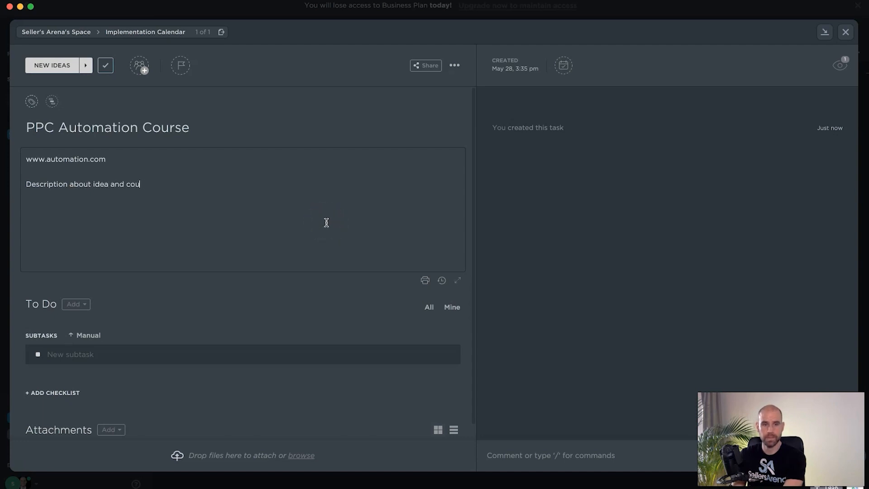
{"action": "type", "text": "rse and ppc etc.."}
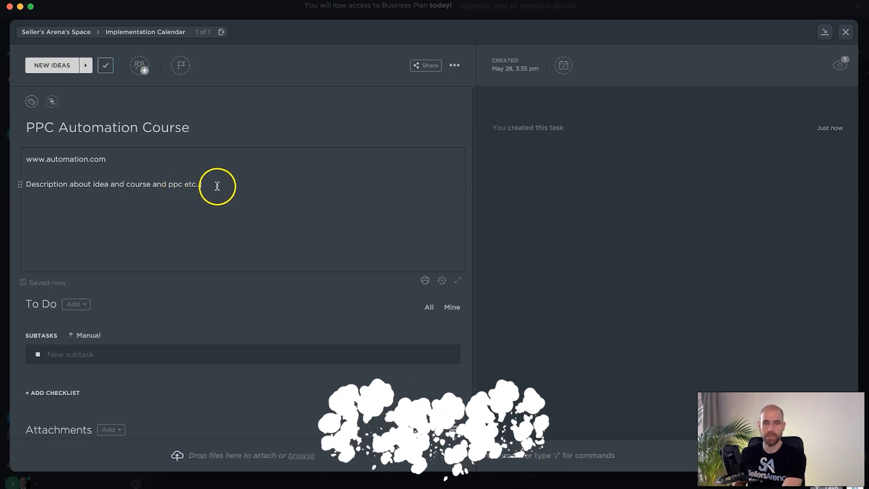
{"action": "key", "text": "Return"}
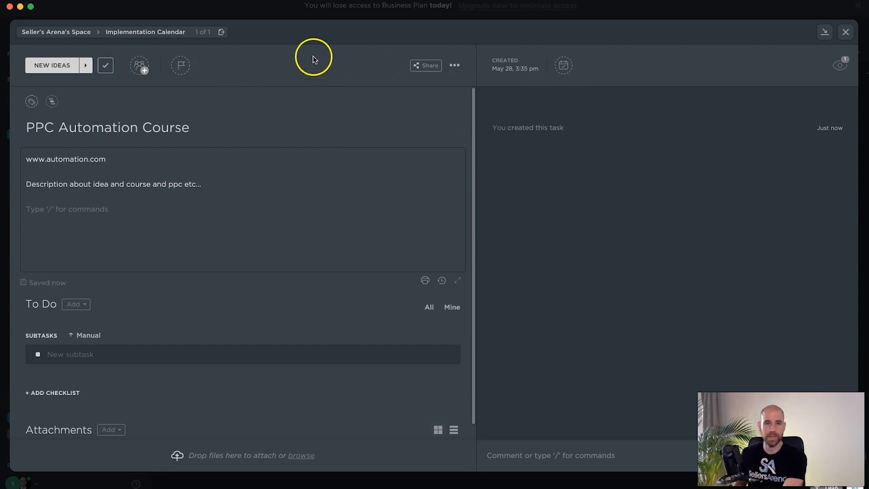
- Assign the PPC Automation Course task to one team member and to yourself
{"action": "left_click", "coordinate": [137, 73]}
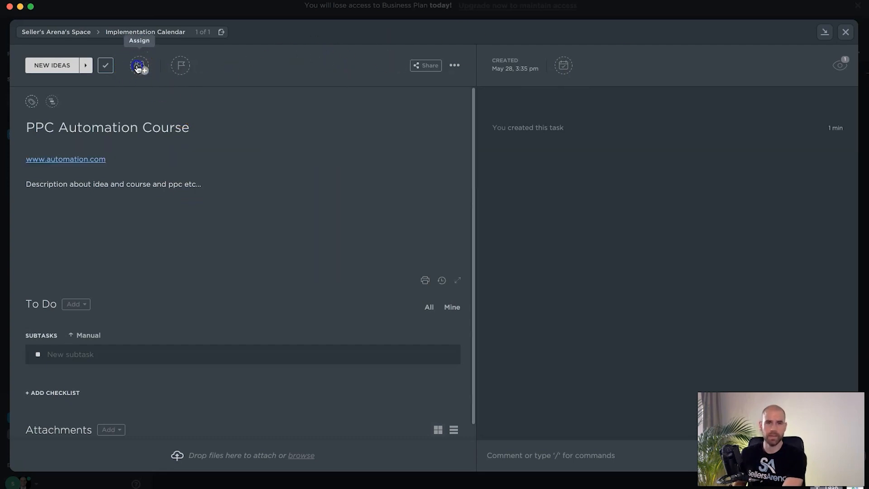
{"action": "left_click", "coordinate": [138, 69]}
{"action": "left_click", "coordinate": [173, 171]}
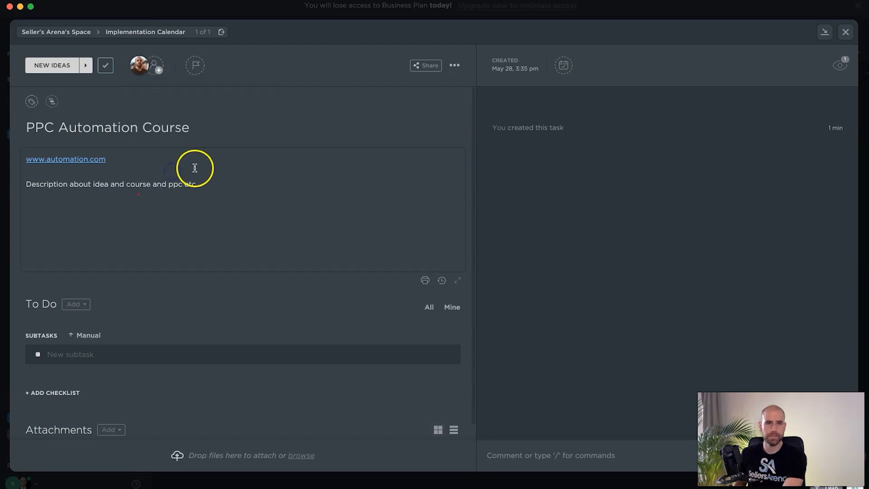
{"action": "left_click", "coordinate": [151, 68]}
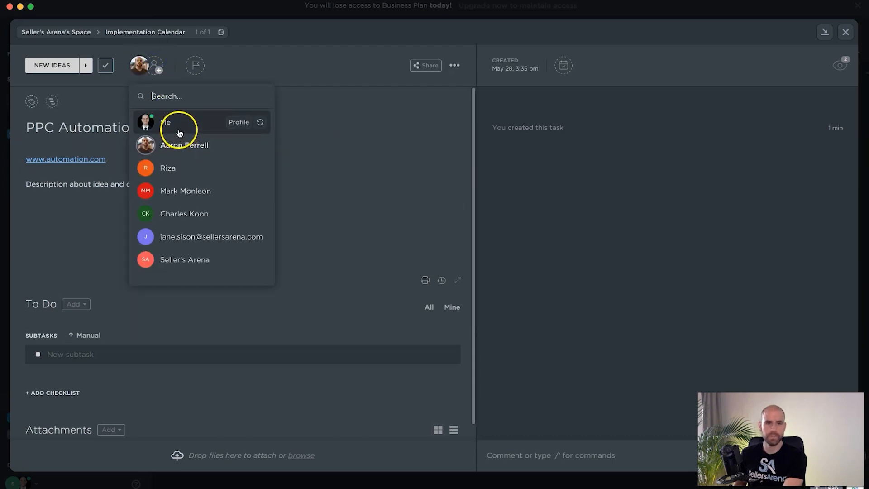
{"action": "left_click", "coordinate": [179, 123]}
{"action": "left_click", "coordinate": [339, 183]}
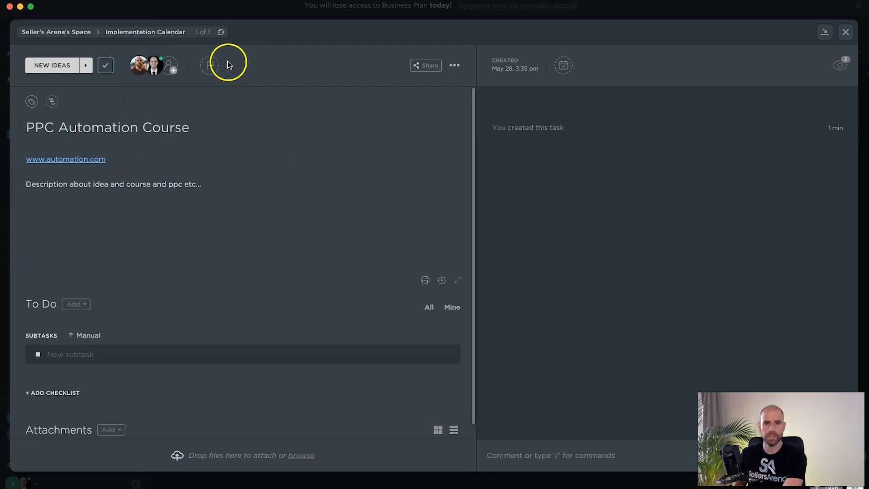
- Set the task's priority to the light blue flag and close the task details
{"action": "left_click", "coordinate": [211, 64]}
{"action": "left_click", "coordinate": [238, 144]}
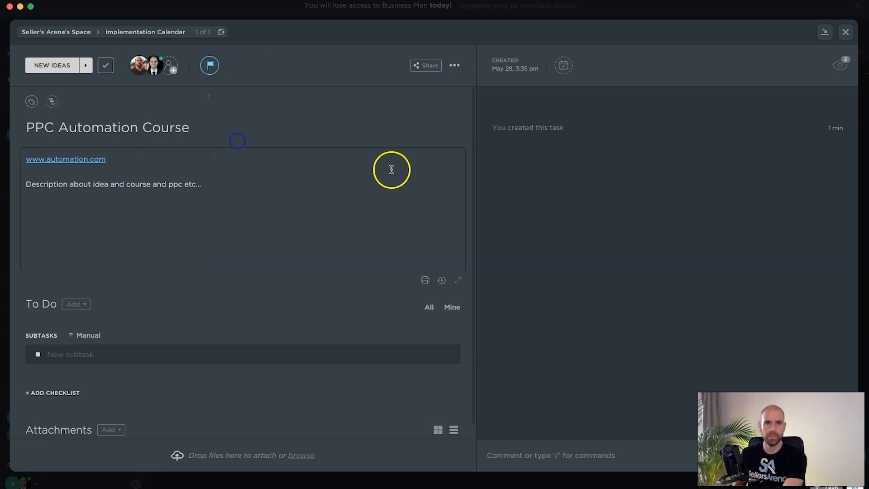
{"action": "left_click", "coordinate": [285, 170]}
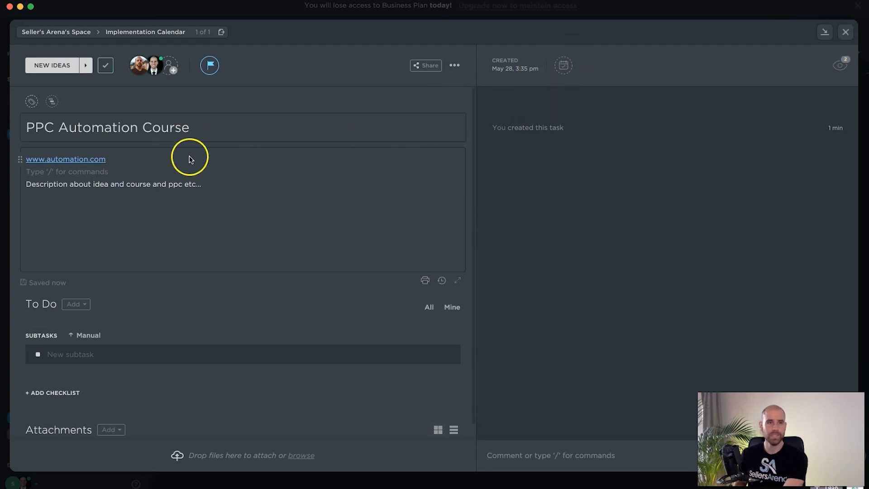
{"action": "left_click", "coordinate": [844, 32]}
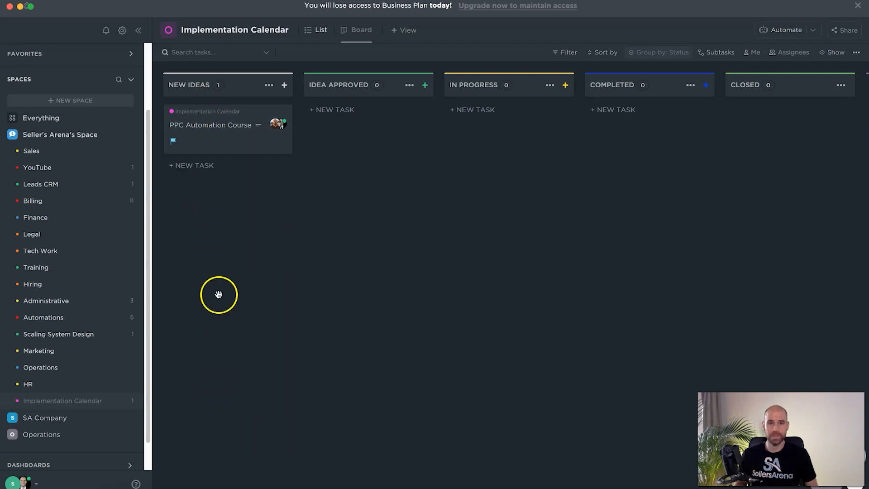
- Move the PPC Automation Course task to Idea Approved and schedule it from May 30 to June 6, 2022
{"action": "left_click_drag", "start_coordinate": [233, 140], "coordinate": [353, 143]}
{"action": "left_click", "coordinate": [380, 140]}
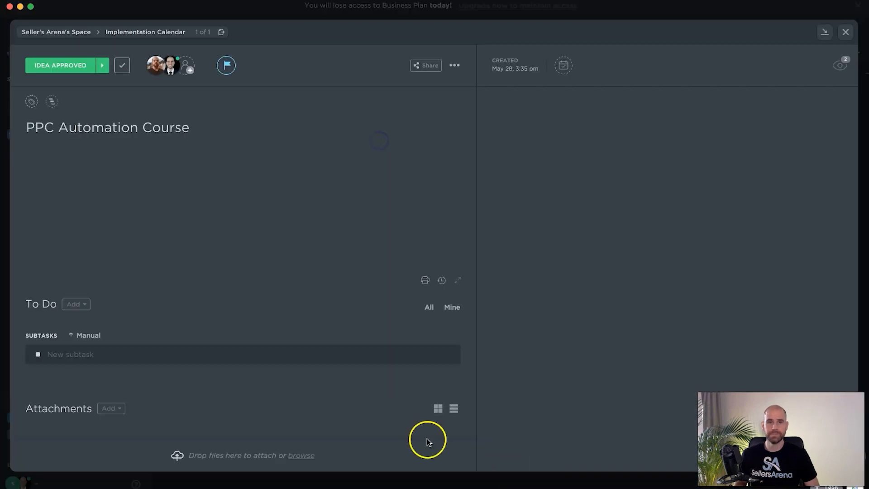
{"action": "left_click", "coordinate": [566, 69]}
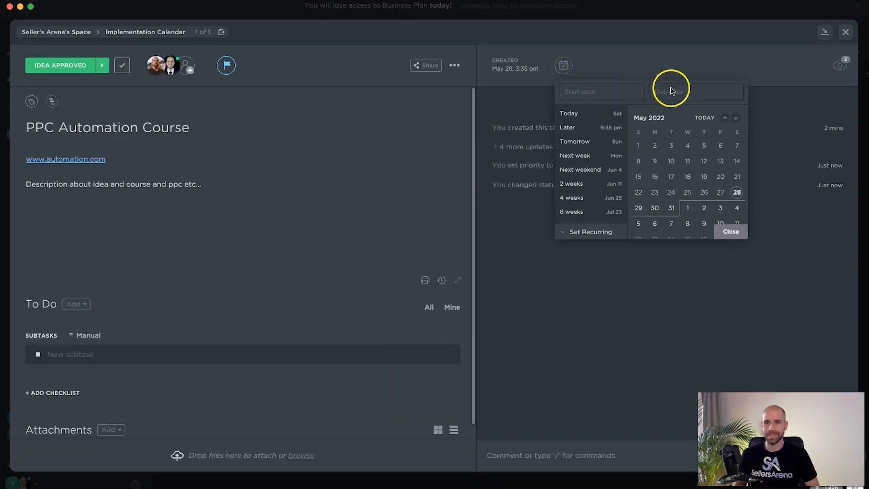
{"action": "left_click", "coordinate": [580, 93]}
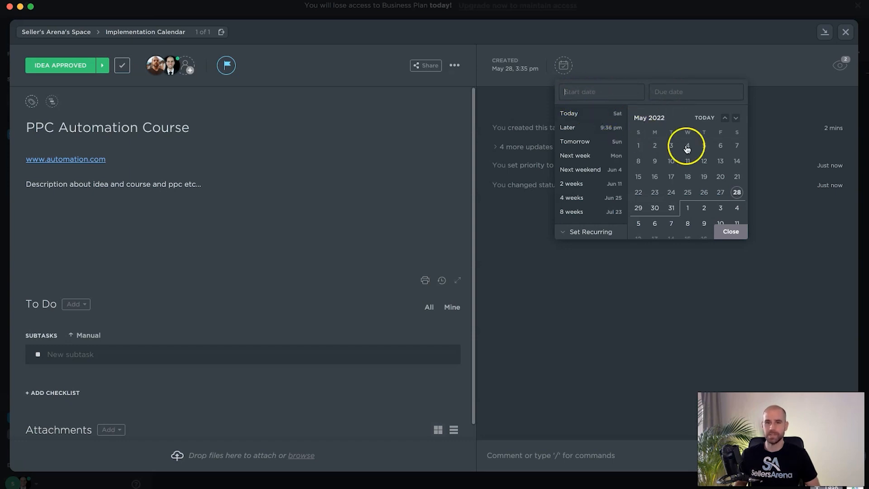
{"action": "left_click", "coordinate": [655, 208]}
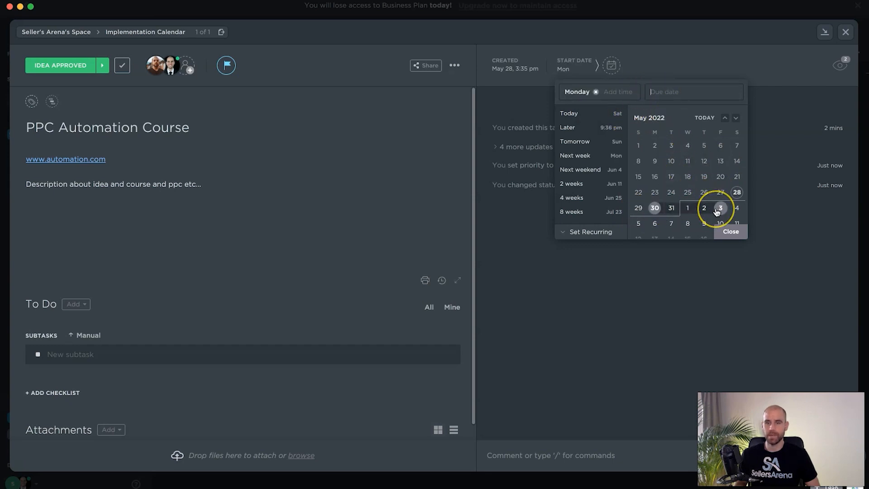
{"action": "left_click", "coordinate": [655, 223]}
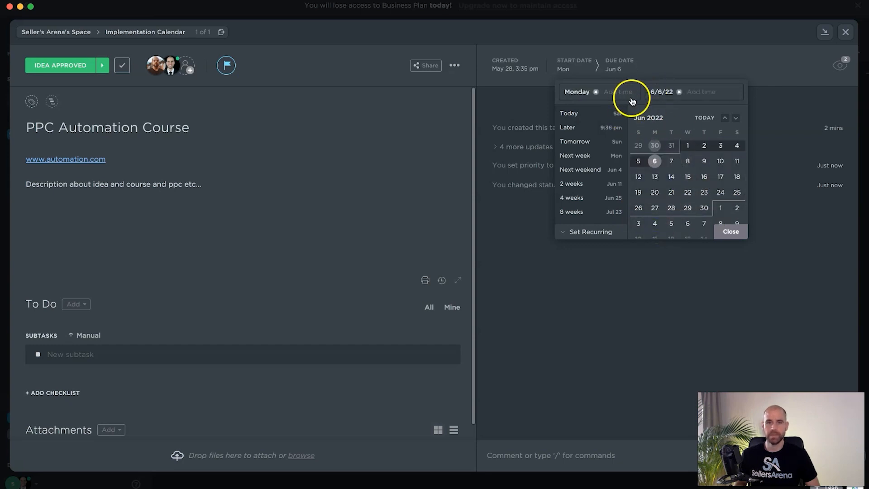
{"action": "left_click", "coordinate": [735, 232]}
{"action": "key", "text": "Escape"}
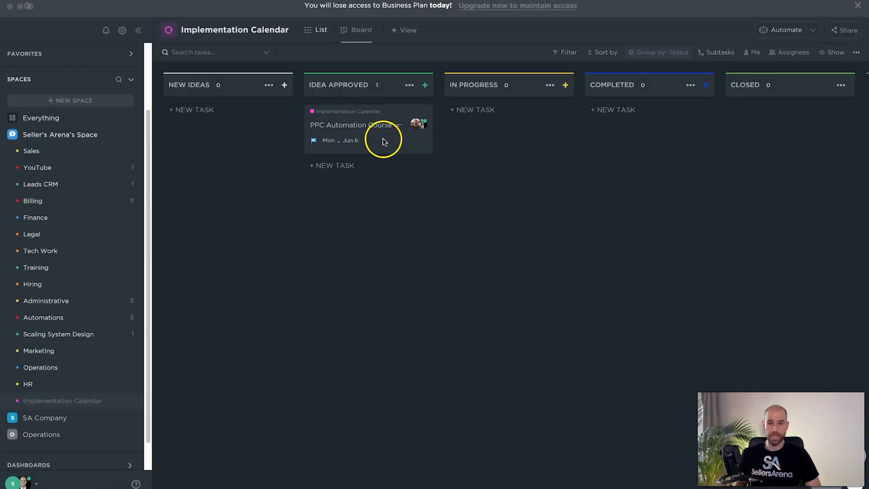
- Move the PPC Automation Course task to In Progress and replace both assignees with yourself alone
{"action": "left_click_drag", "start_coordinate": [392, 141], "coordinate": [537, 146]}
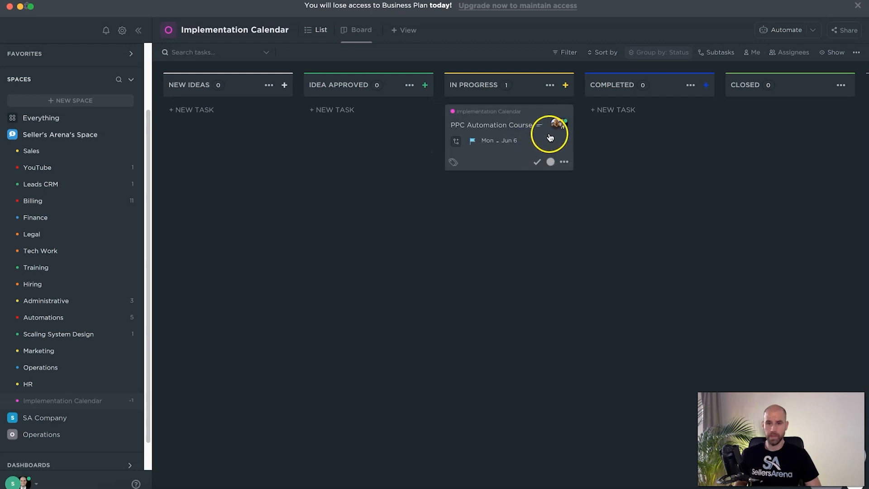
{"action": "left_click", "coordinate": [551, 143]}
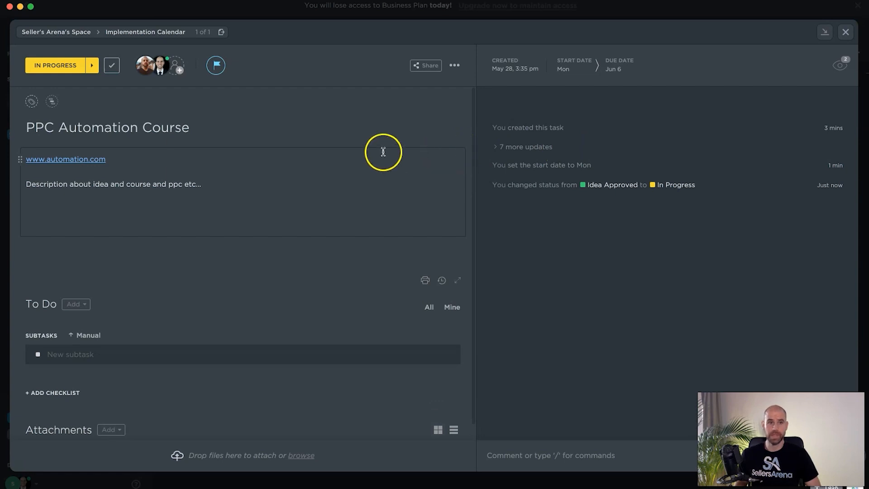
{"action": "left_click", "coordinate": [167, 58]}
{"action": "left_click", "coordinate": [154, 60]}
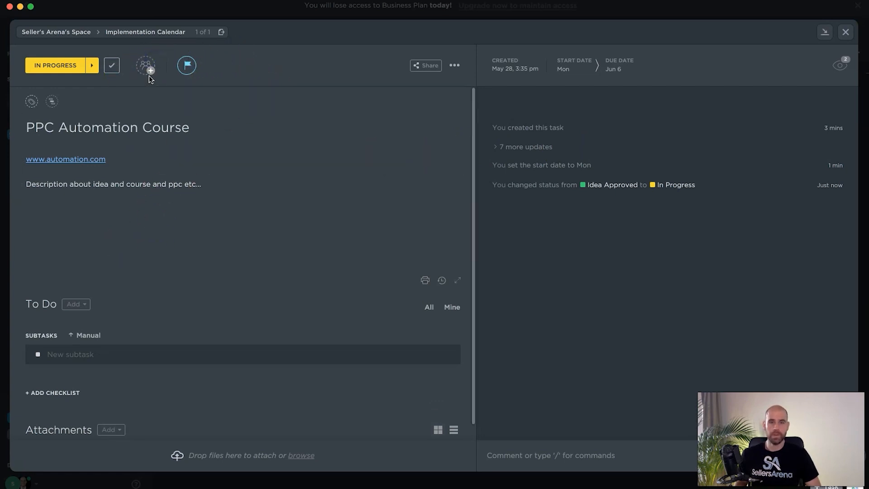
{"action": "left_click", "coordinate": [147, 68]}
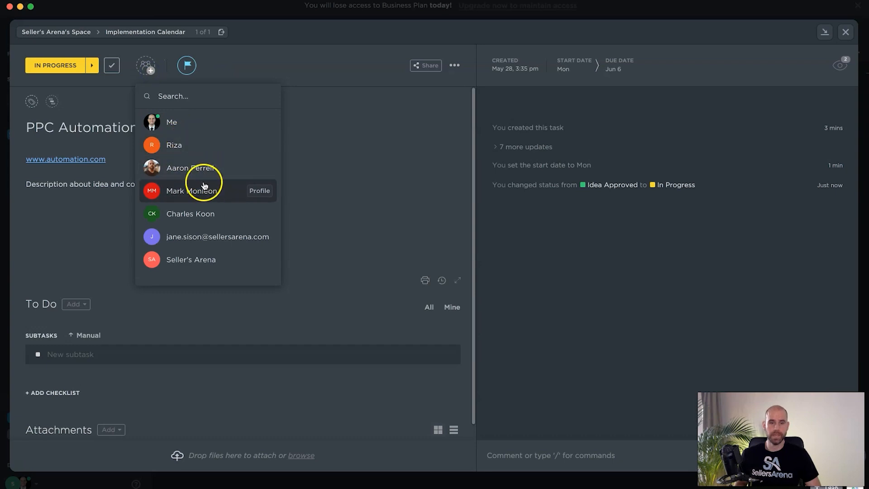
{"action": "left_click", "coordinate": [190, 124]}
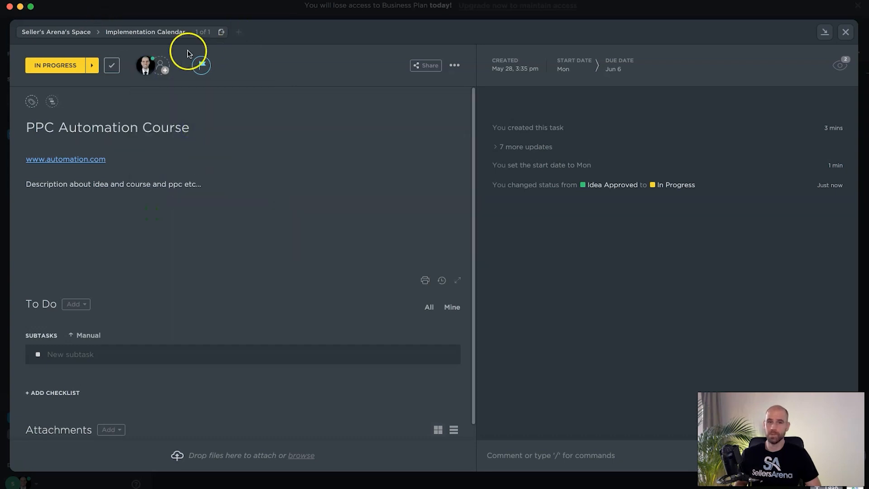
{"action": "left_click", "coordinate": [845, 31]}
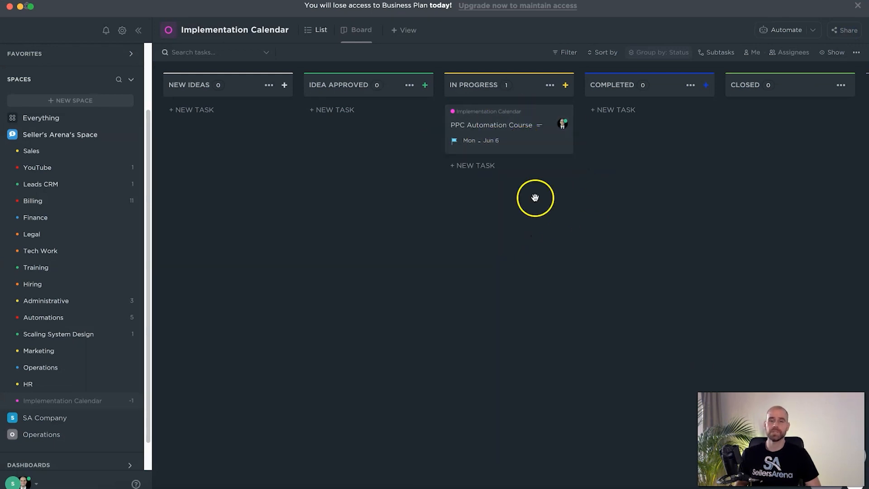
- Review the details of the PPC Automation Course task and move it from In Progress to Completed
{"action": "left_click", "coordinate": [560, 140]}
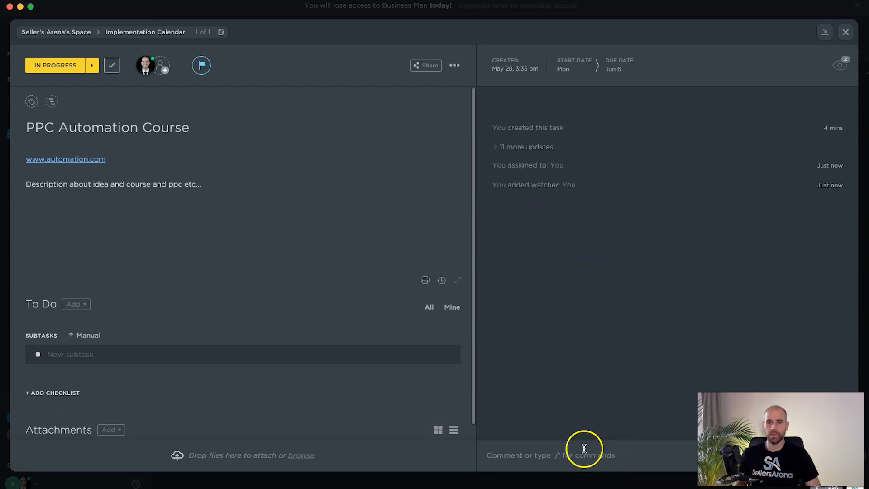
{"action": "left_click", "coordinate": [845, 32]}
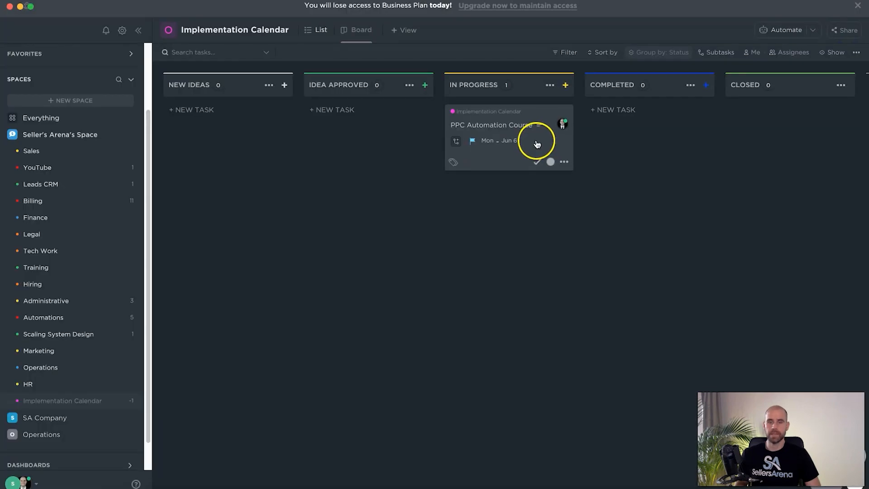
{"action": "left_click_drag", "start_coordinate": [535, 141], "coordinate": [698, 142]}
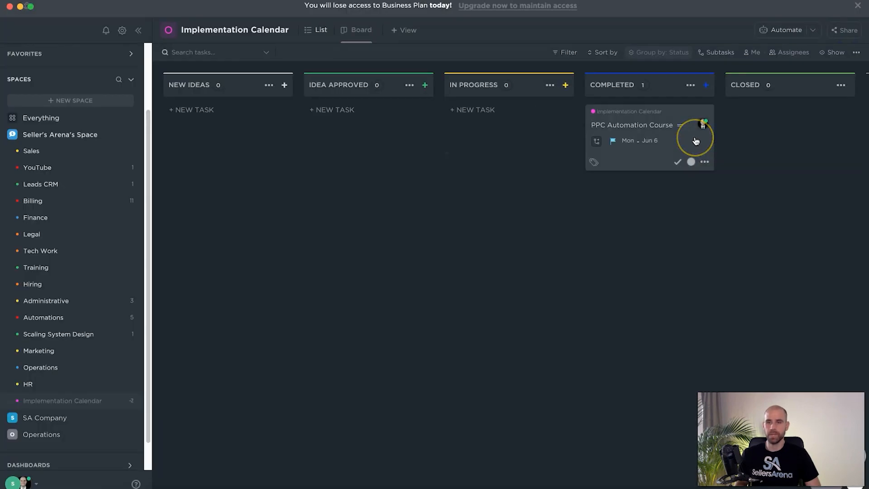